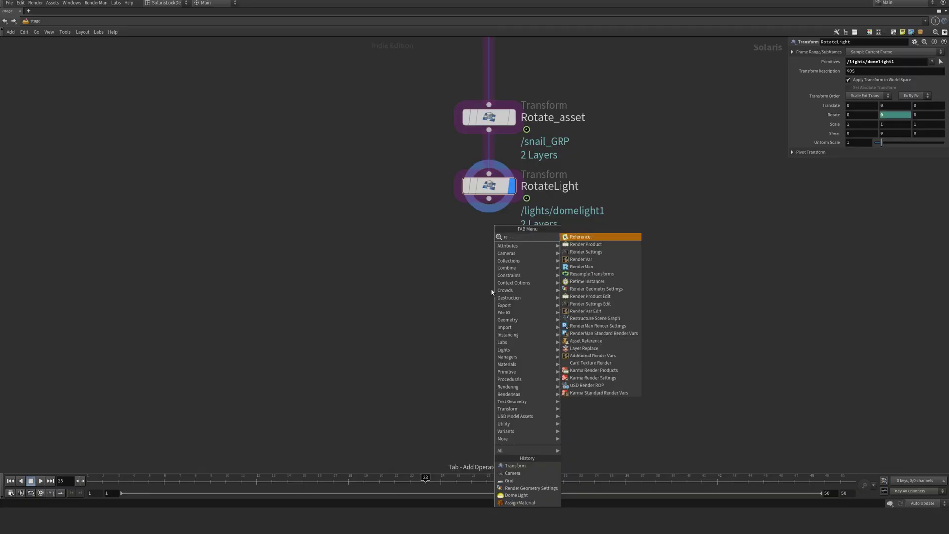
# Add a RenderMan Render Settings node with a USD Render ROP below RotateLight, wired from RotateLight.
pyautogui.press('Return')
pyautogui.click(489, 344)
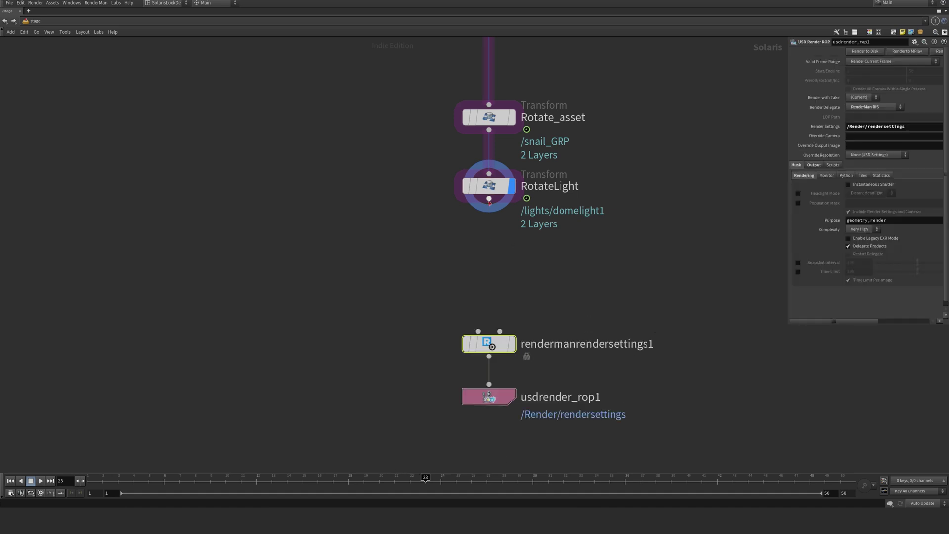
pyautogui.moveTo(489, 198); pyautogui.dragTo(479, 341)
pyautogui.hotkey('ctrl', 'b')
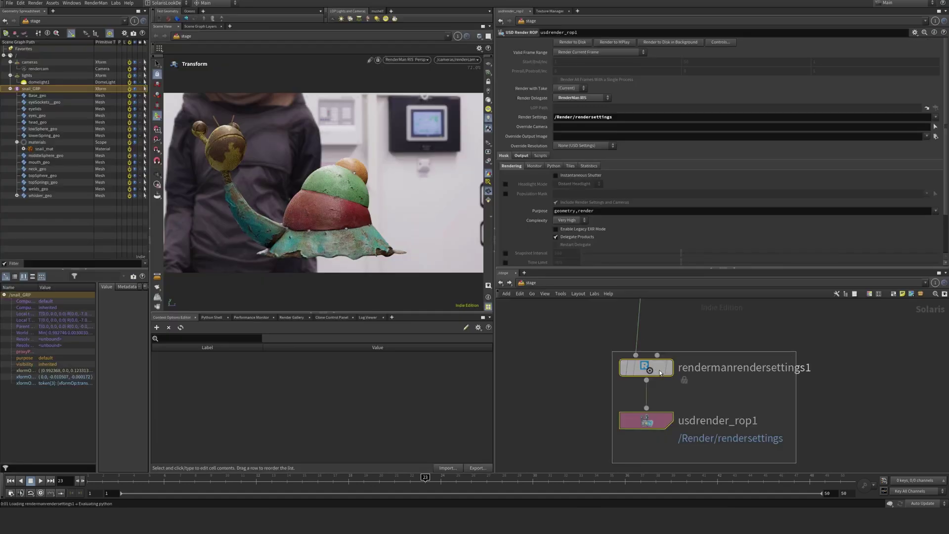
# Point rendermanrendersettings1 at /cameras/rendercam and set the resolution to 1920 x 1080.
pyautogui.click(661, 373)
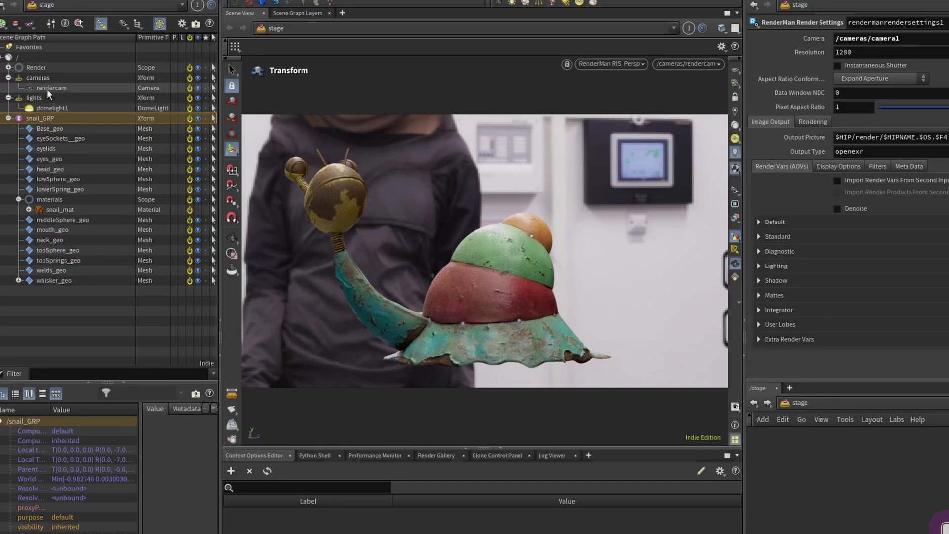
pyautogui.moveTo(847, 36); pyautogui.dragTo(847, 39)
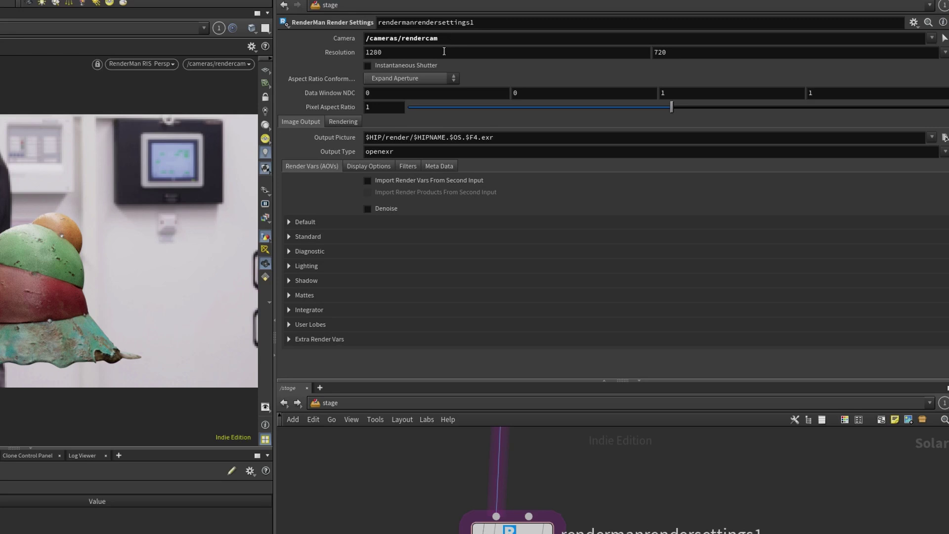
pyautogui.moveTo(409, 52); pyautogui.dragTo(327, 53)
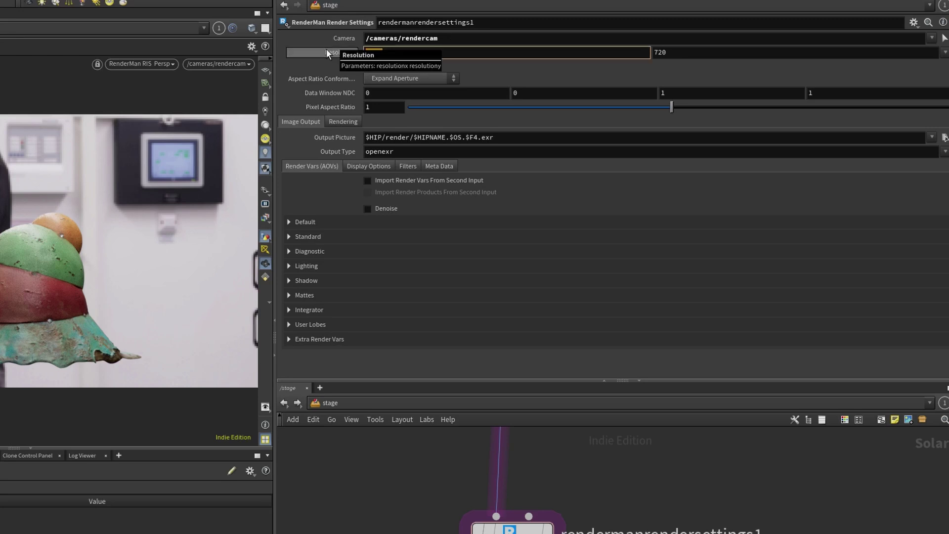
pyautogui.write('1920')
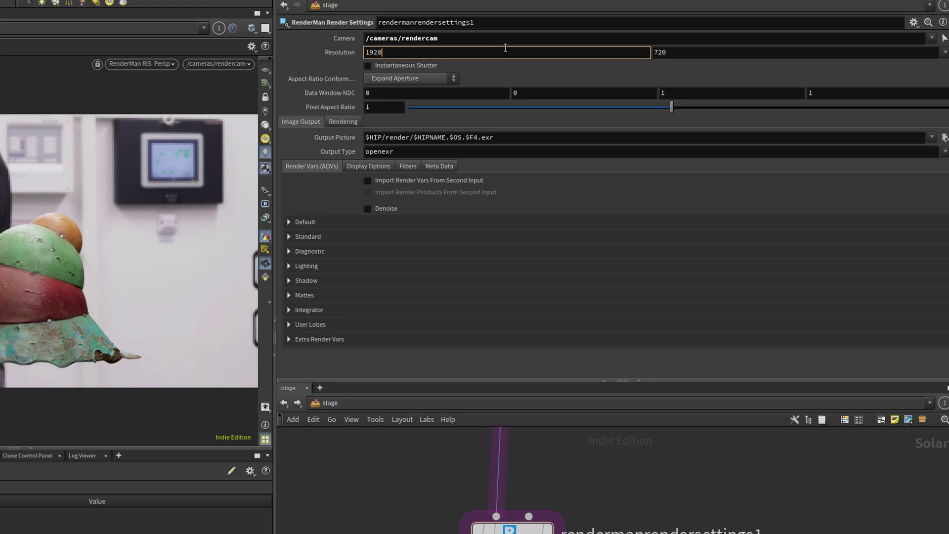
pyautogui.click(698, 51)
pyautogui.press('BackSpace')
pyautogui.press('BackSpace')
pyautogui.press('BackSpace')
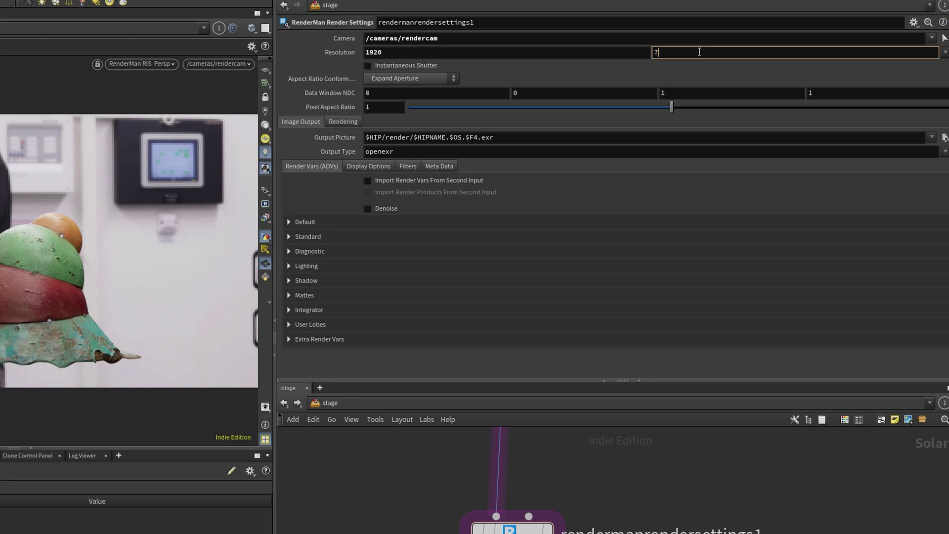
pyautogui.write('1080')
pyautogui.press('Return')
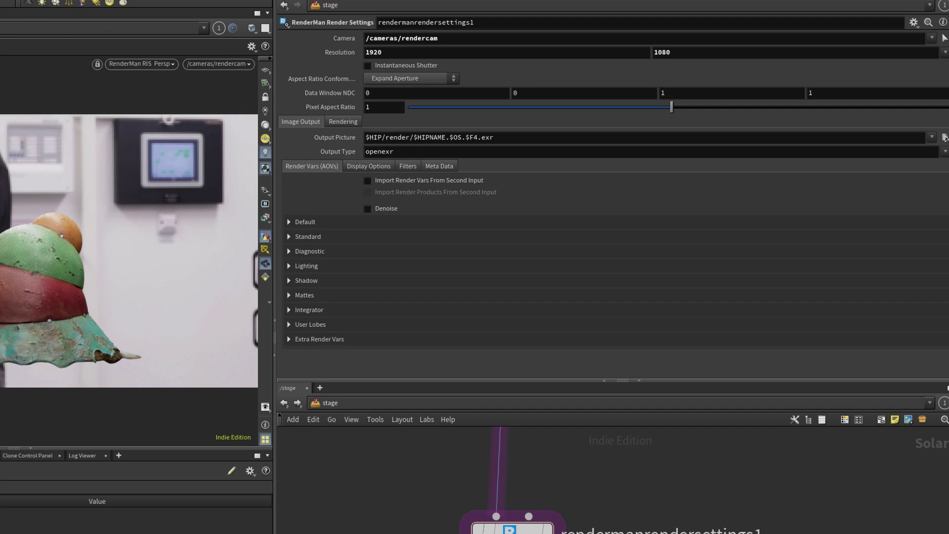
# Shorten the output picture path to $HIP/render/$OS.$F4.exr by removing $HIPNAME.
pyautogui.moveTo(450, 137); pyautogui.dragTo(414, 137)
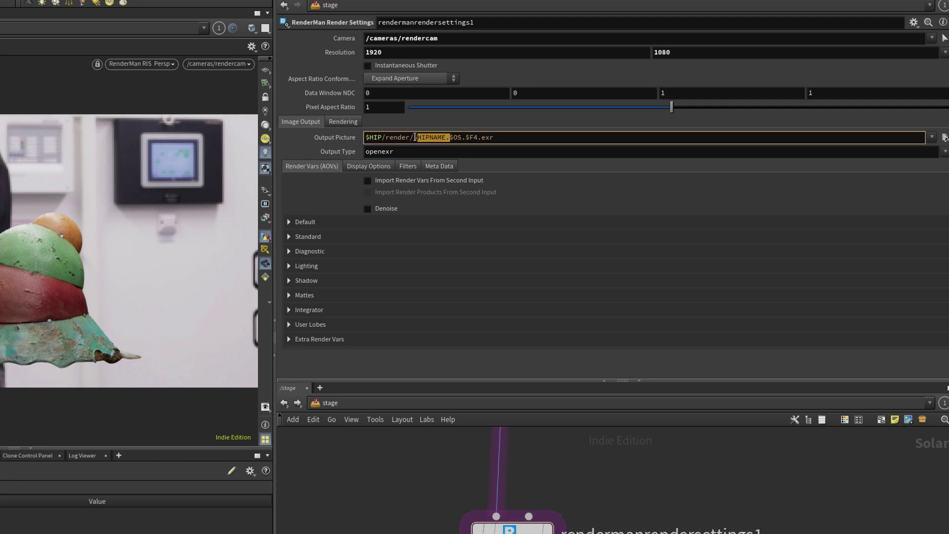
pyautogui.press('BackSpace')
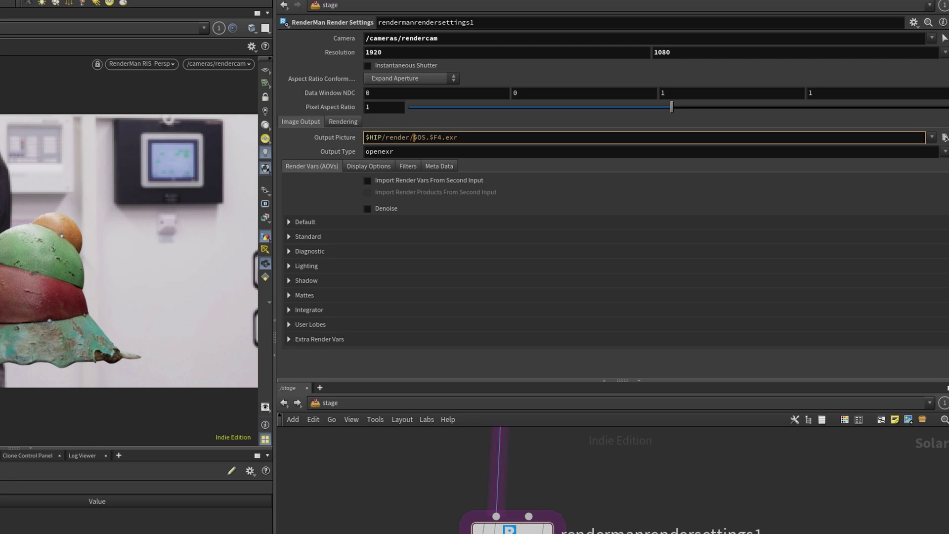
pyautogui.press('Return')
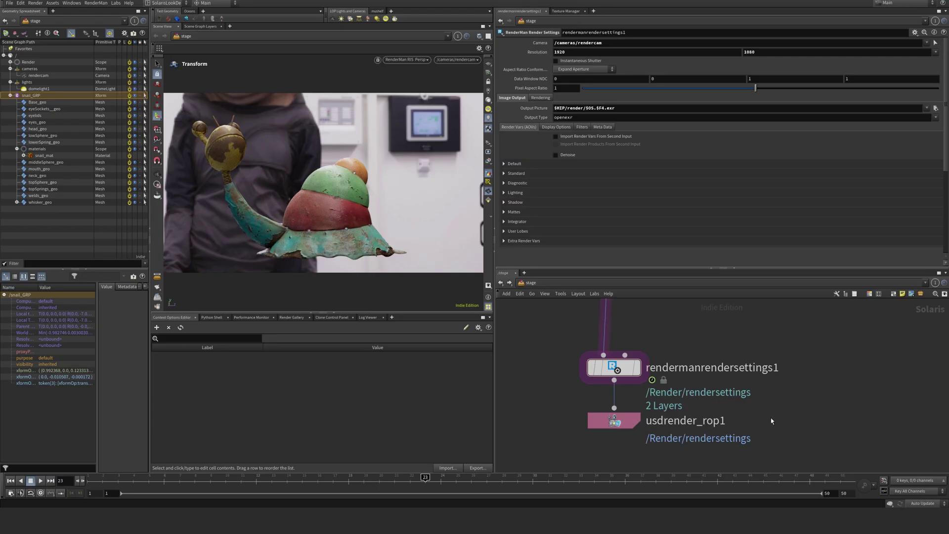
# Rename the render settings node to snail_TT and nudge it into place.
pyautogui.doubleClick(740, 373)
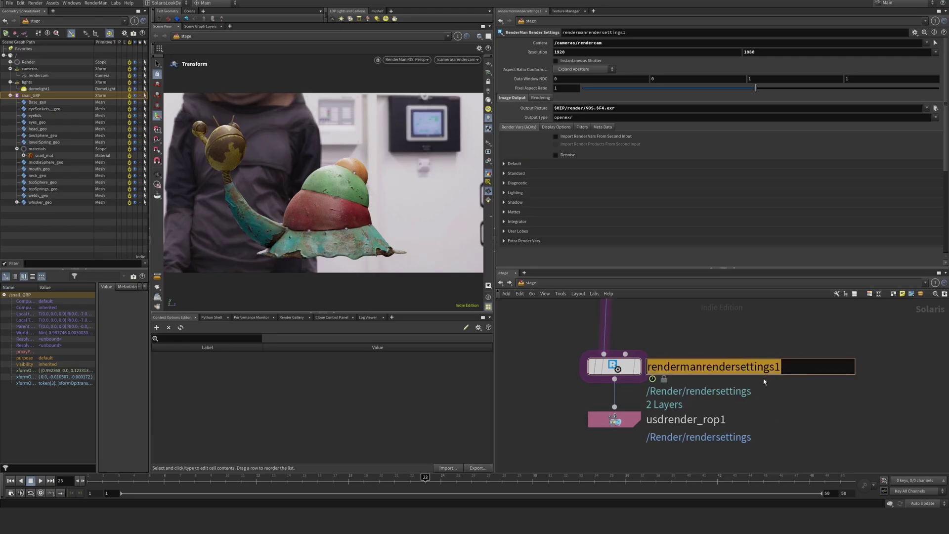
pyautogui.write('snail_TT')
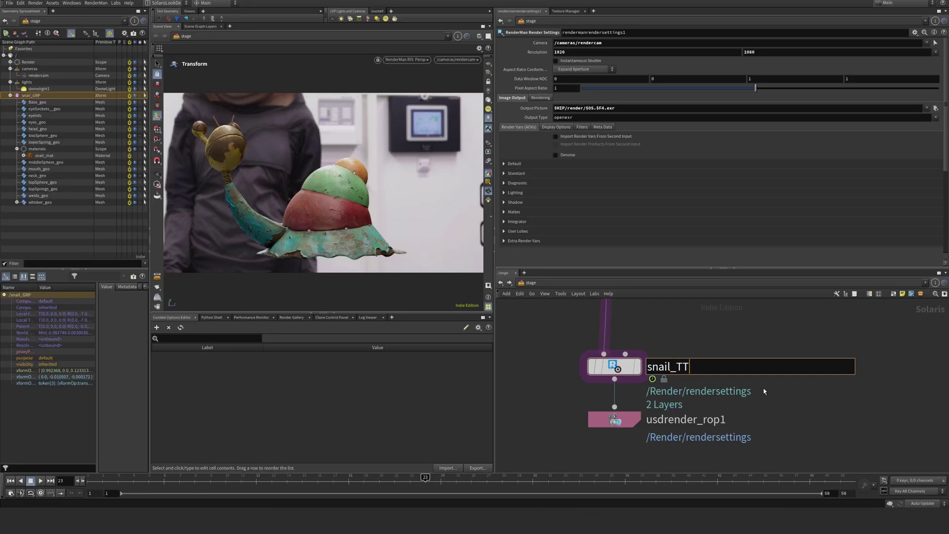
pyautogui.press('Return')
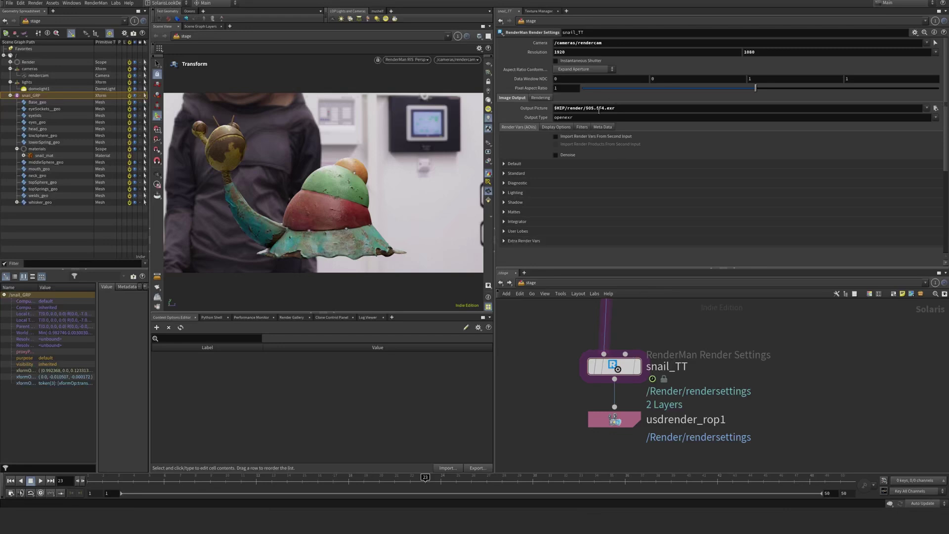
pyautogui.moveTo(627, 369)
pyautogui.mouseDown()
pyautogui.moveTo(667, 357)
pyautogui.moveTo(626, 358)
pyautogui.mouseUp()
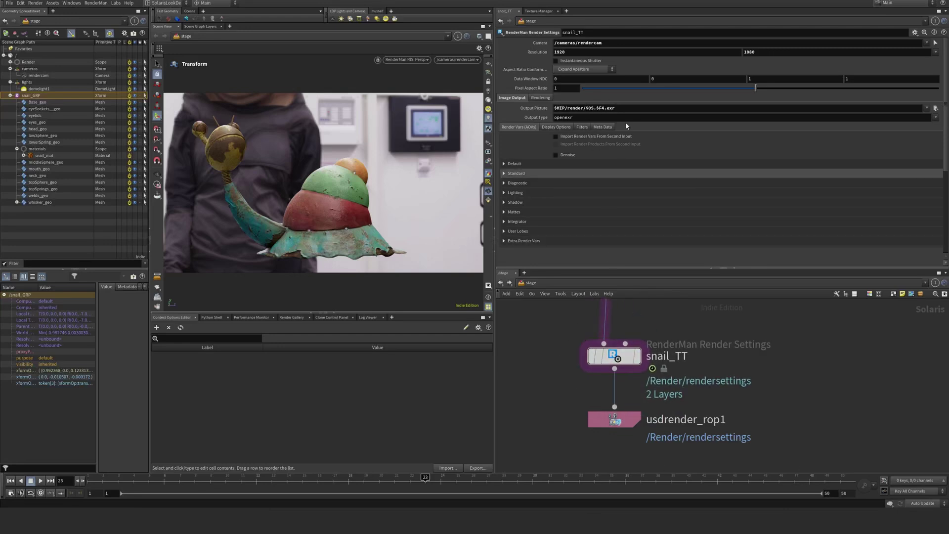
pyautogui.doubleClick(662, 358)
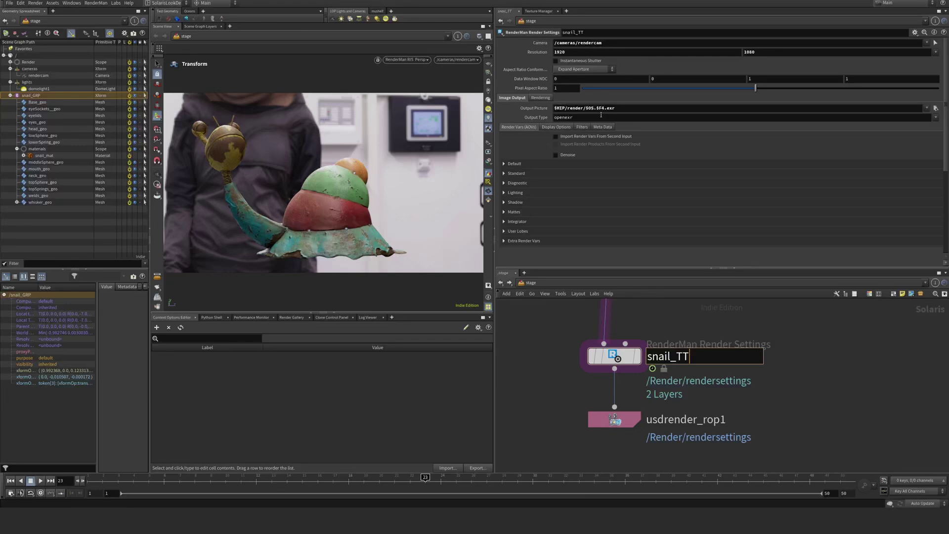
pyautogui.press('Return')
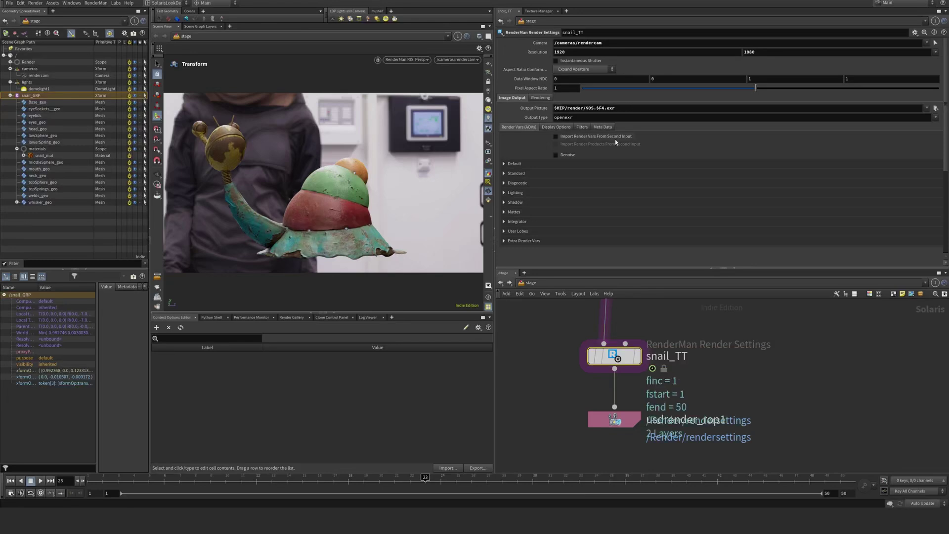
# Under Rendering > Sampling, set Max Samples to 256 and Pixel Variance to 0.02.
pyautogui.click(540, 97)
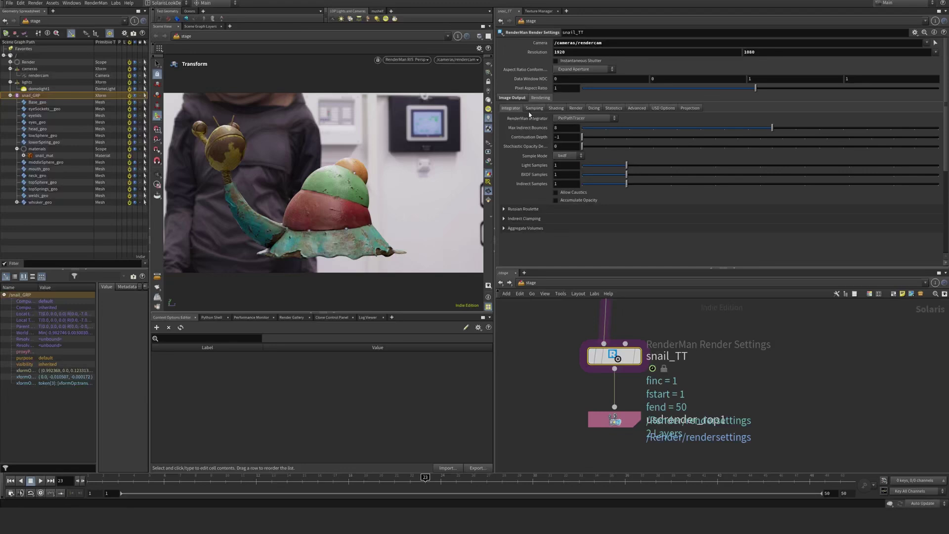
pyautogui.click(533, 107)
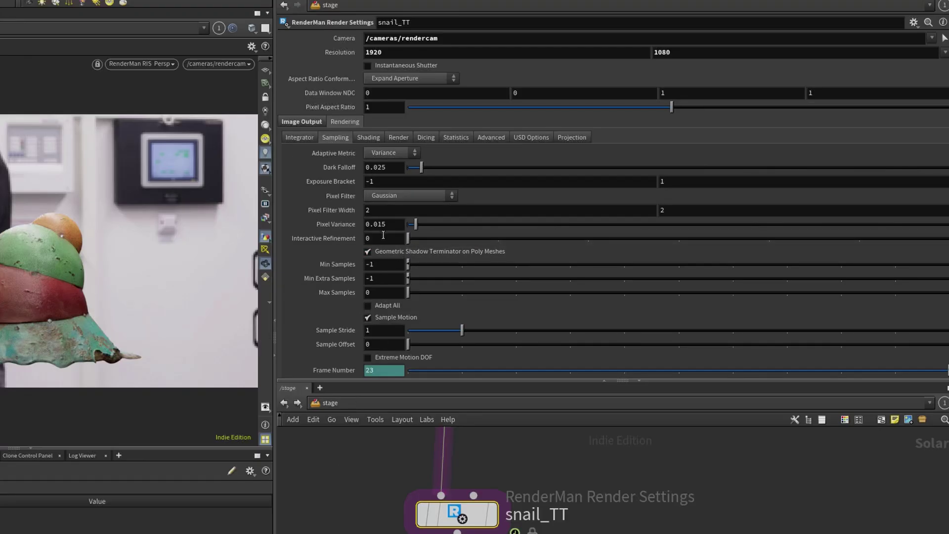
pyautogui.click(368, 316)
pyautogui.click(385, 293)
pyautogui.write('256')
pyautogui.press('Return')
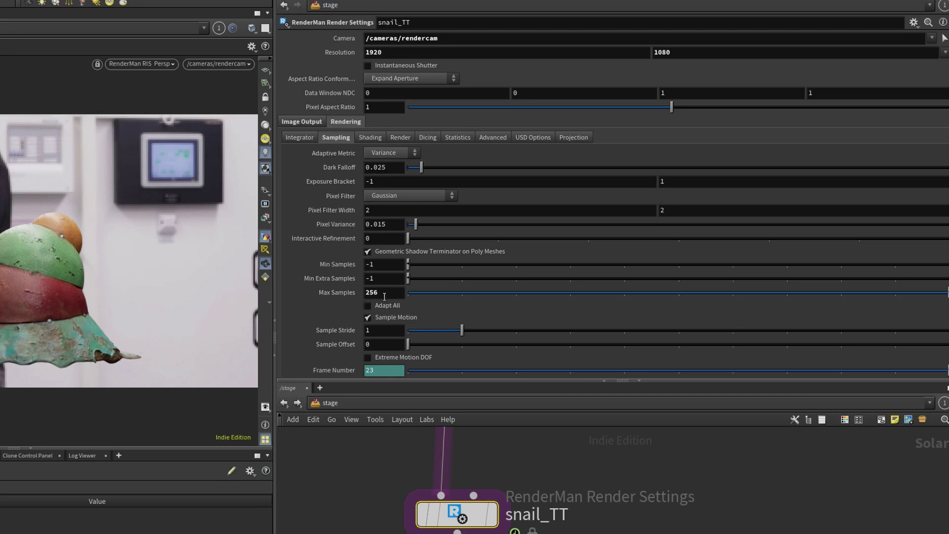
pyautogui.moveTo(416, 223); pyautogui.dragTo(419, 224)
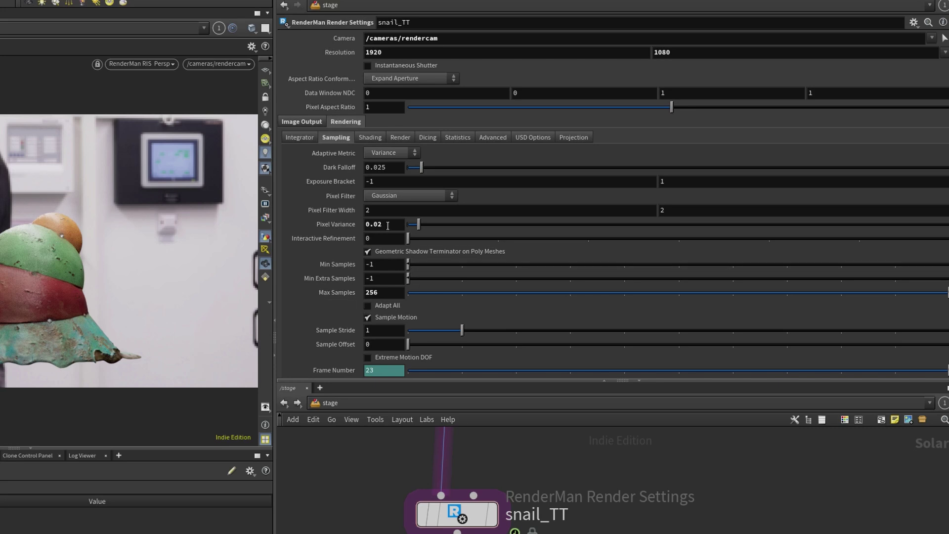
# Try Pixel Variance 0.01 and Max Samples 1024, then return Max Samples to 256.
pyautogui.click(387, 225)
pyautogui.press('BackSpace')
pyautogui.write('01')
pyautogui.click(388, 295)
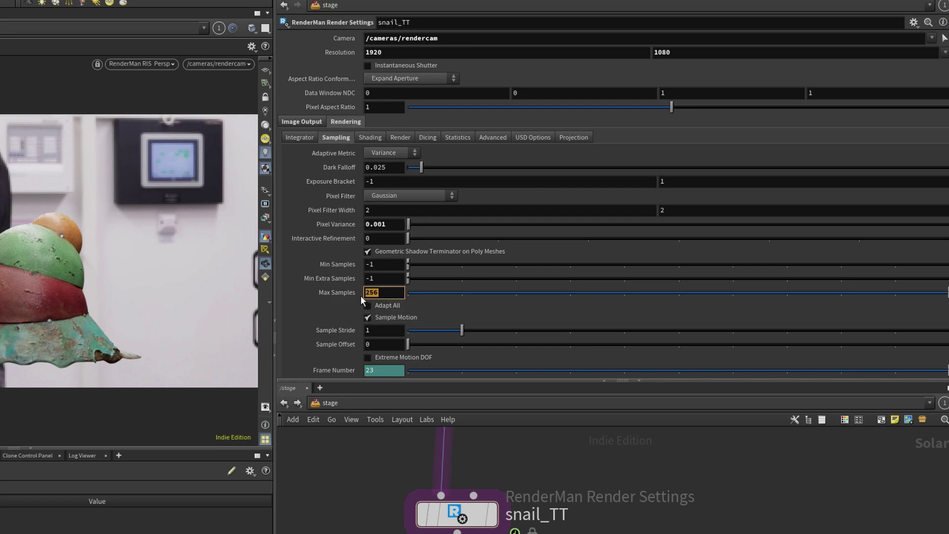
pyautogui.write('1024')
pyautogui.press('Return')
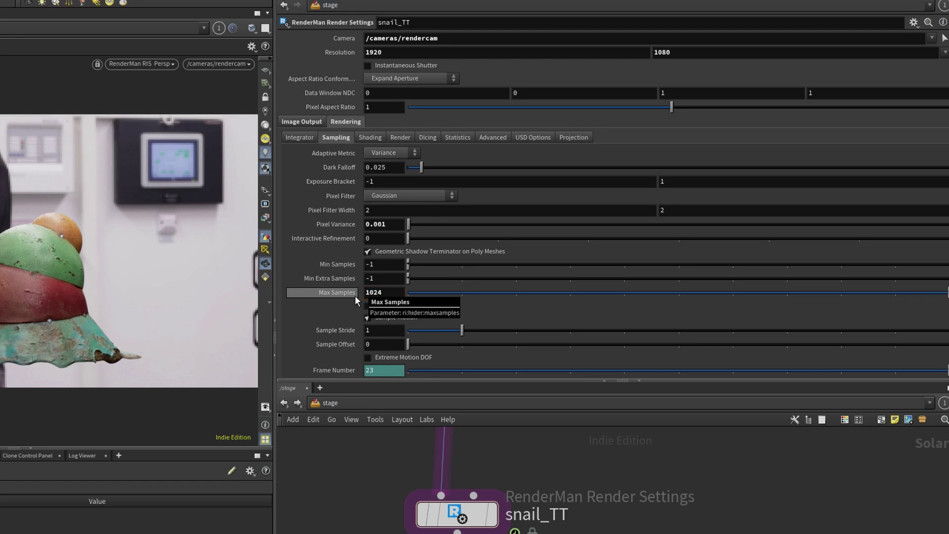
pyautogui.click(387, 292)
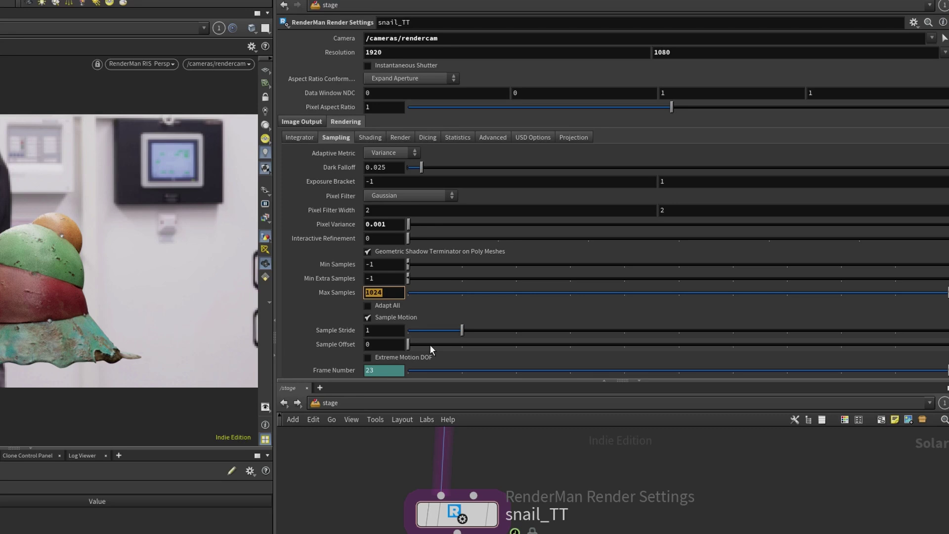
pyautogui.write('256')
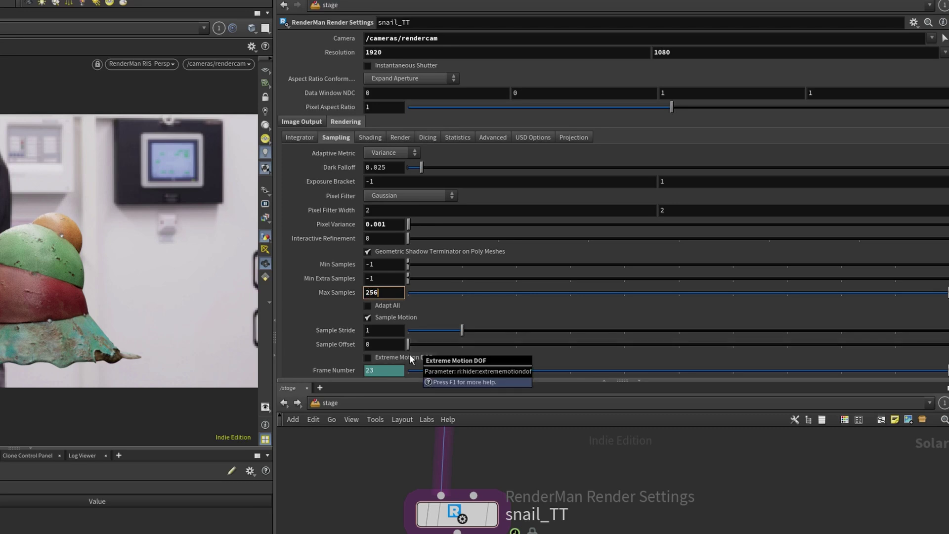
pyautogui.press('Return')
# Set Pixel Variance to 0.015 and keep Max Samples at 256.
pyautogui.click(392, 225)
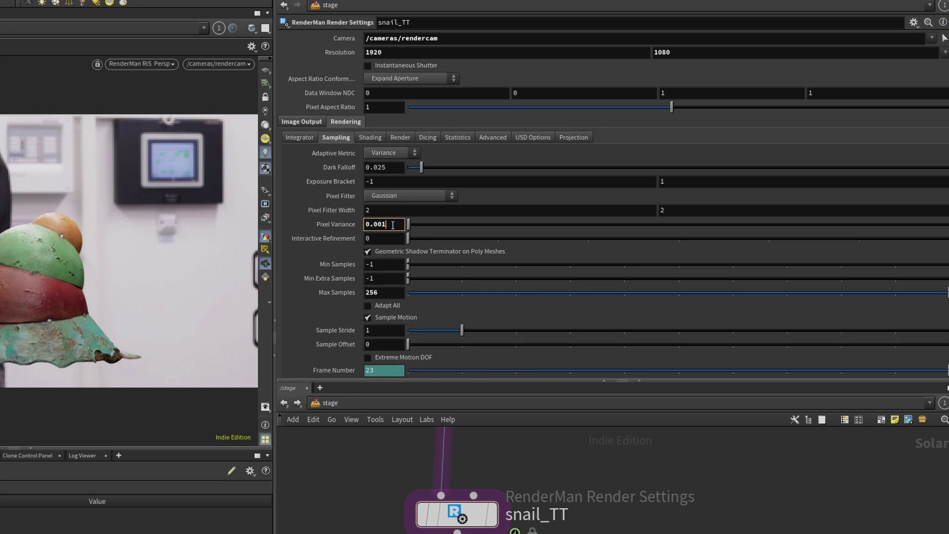
pyautogui.press('BackSpace')
pyautogui.press('BackSpace')
pyautogui.write('1')
pyautogui.press('Return')
pyautogui.click(392, 225)
pyautogui.write('5')
pyautogui.press('Return')
pyautogui.click(390, 292)
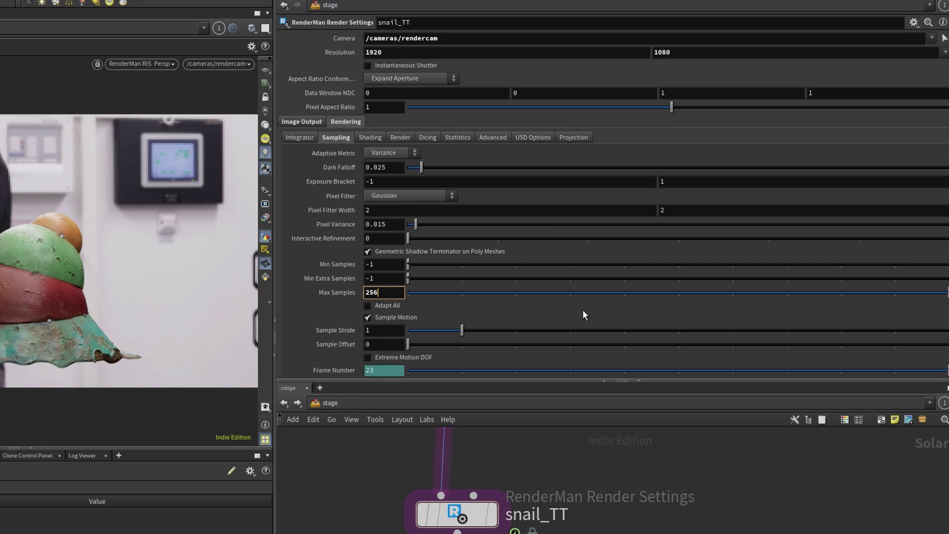
pyautogui.press('Return')
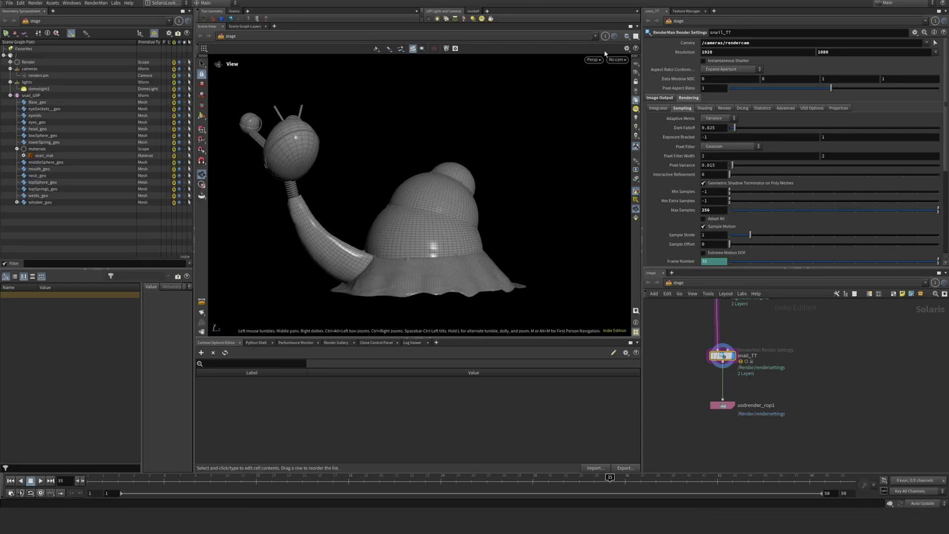
# Review the Image Output settings to confirm the $HIP/render/$OS.$F4.exr output path.
pyautogui.click(659, 98)
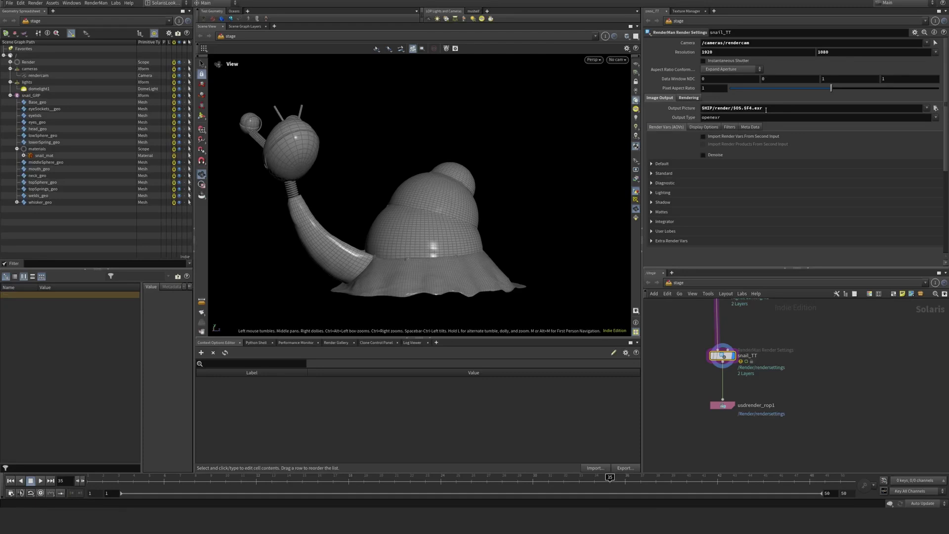
# Set usdrender_rop1 to render the specific frame range 1 to 50 and save the scene.
pyautogui.click(722, 405)
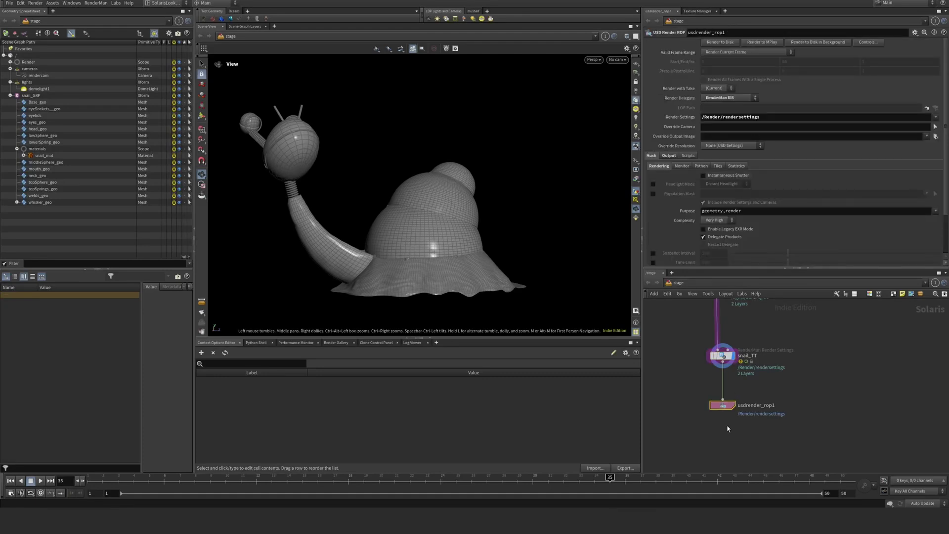
pyautogui.click(742, 52)
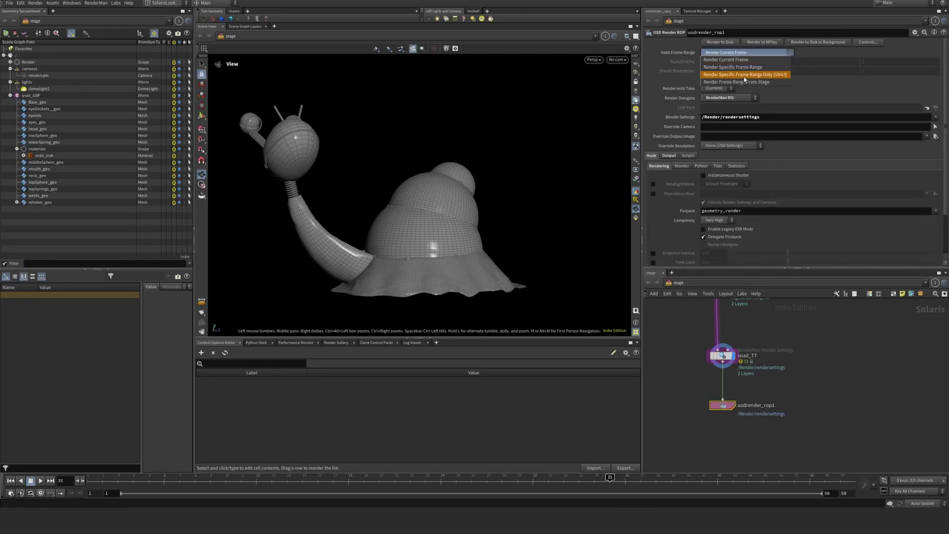
pyautogui.click(744, 68)
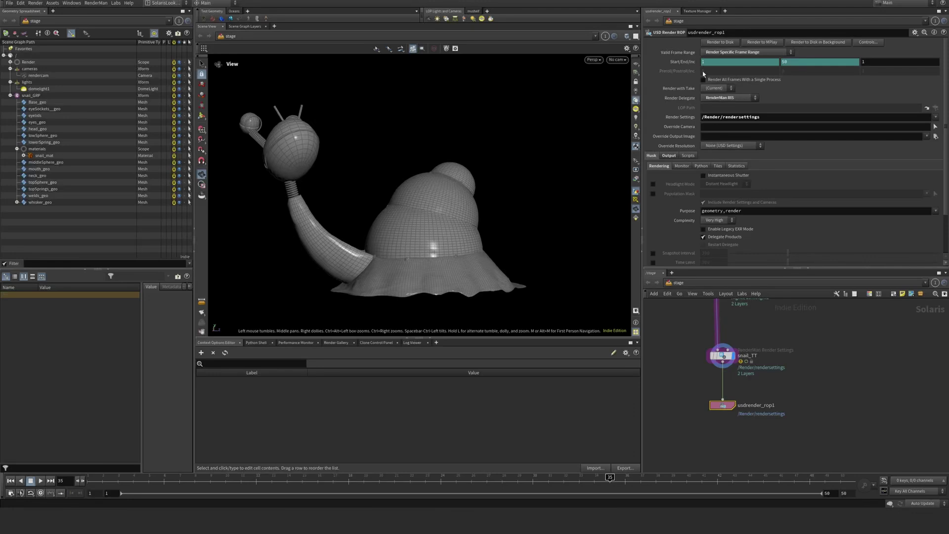
pyautogui.hotkey('ctrl', 's')
# Start the background render to disk, then play the snail turntable in Fusion and step back to inspect.
pyautogui.click(818, 43)
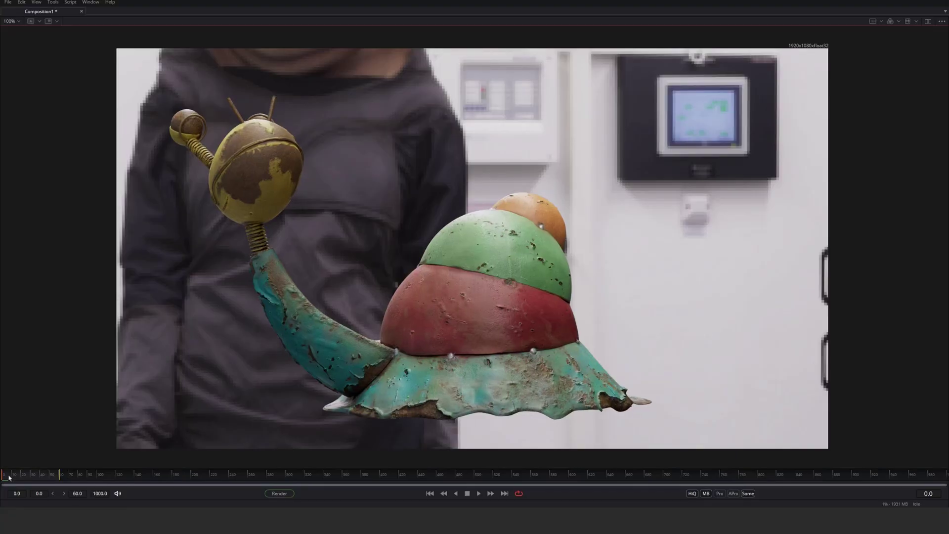
pyautogui.press('space')
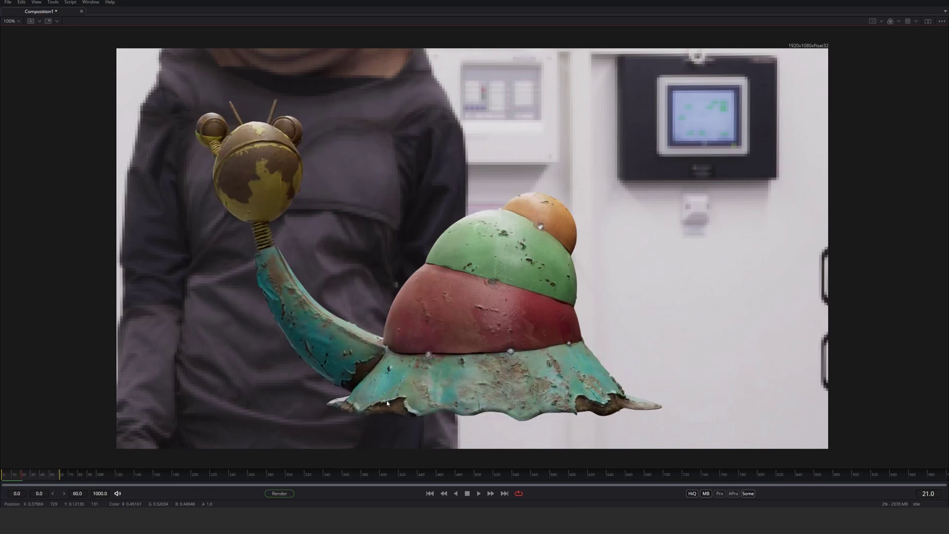
pyautogui.press('Left')
pyautogui.press('Left')
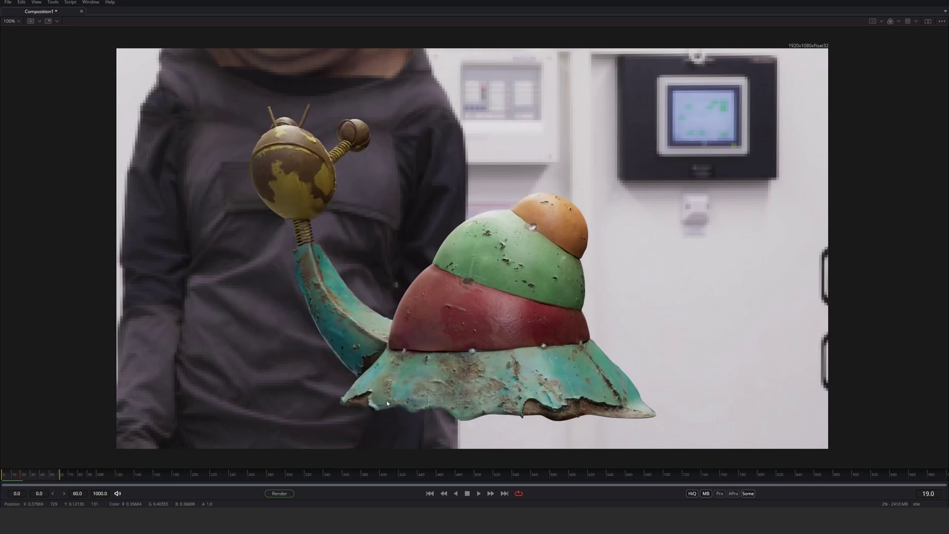